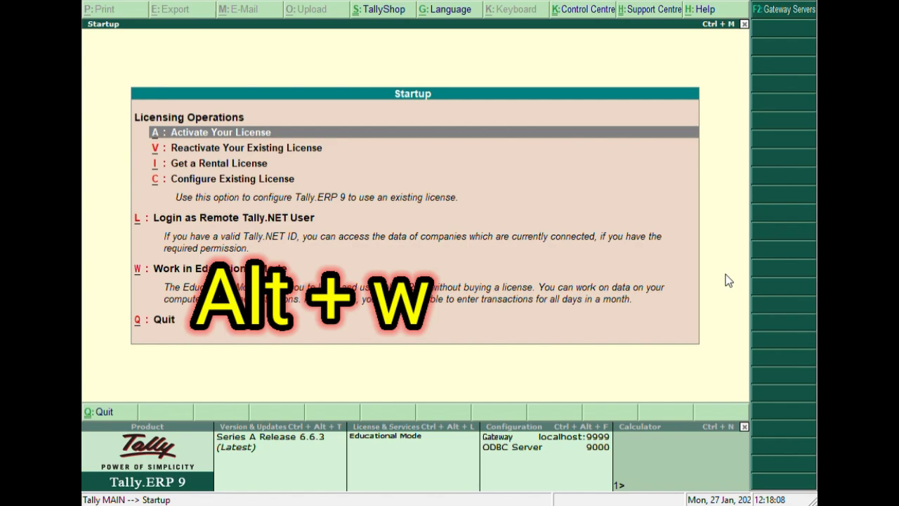
# Start working in Educational Mode and load the company Computer Repair Shop from the company list.
pyautogui.hotkey('alt', 'w')
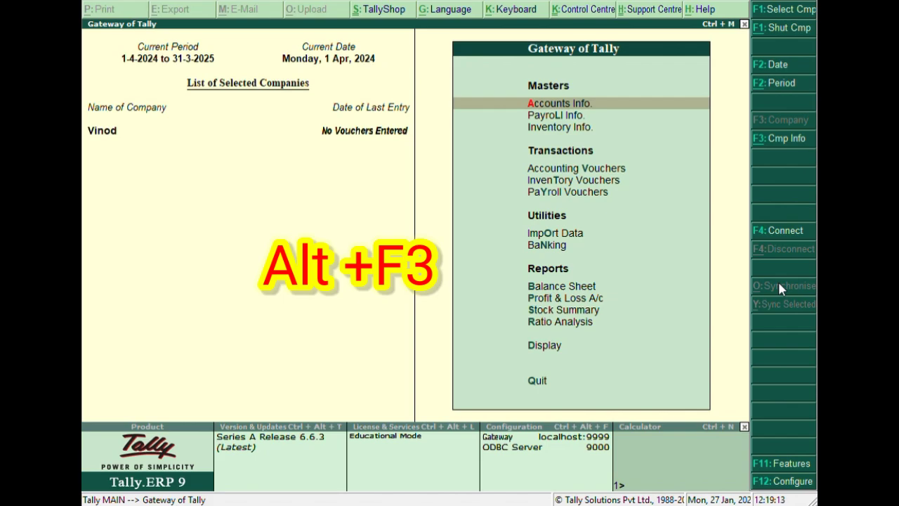
pyautogui.hotkey('alt', 'F3')
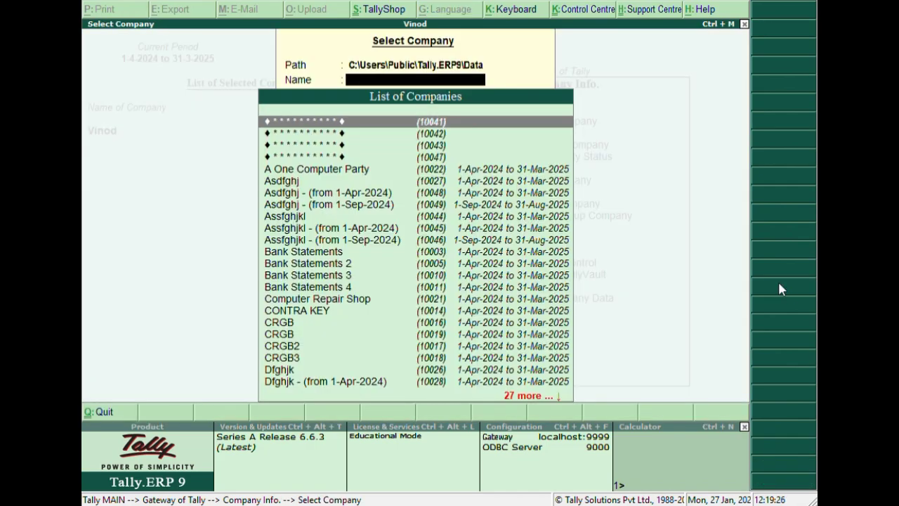
pyautogui.press('Down')
pyautogui.press('Down')
pyautogui.press('Down')
pyautogui.press('Down')
pyautogui.press('Down')
pyautogui.press('Down')
pyautogui.press('Down')
pyautogui.press('Down')
pyautogui.press('Down')
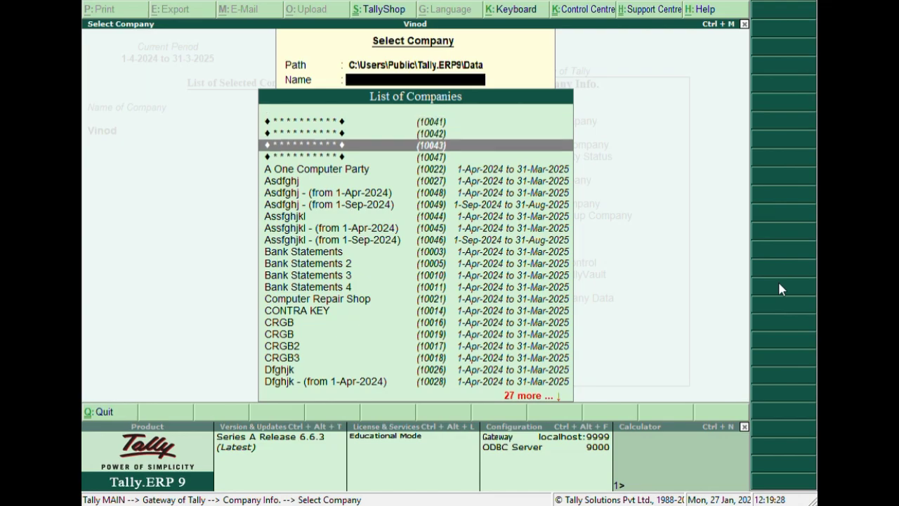
pyautogui.press('Down')
pyautogui.press('Down')
pyautogui.press('Down')
pyautogui.press('Down')
pyautogui.press('Down')
pyautogui.press('Down')
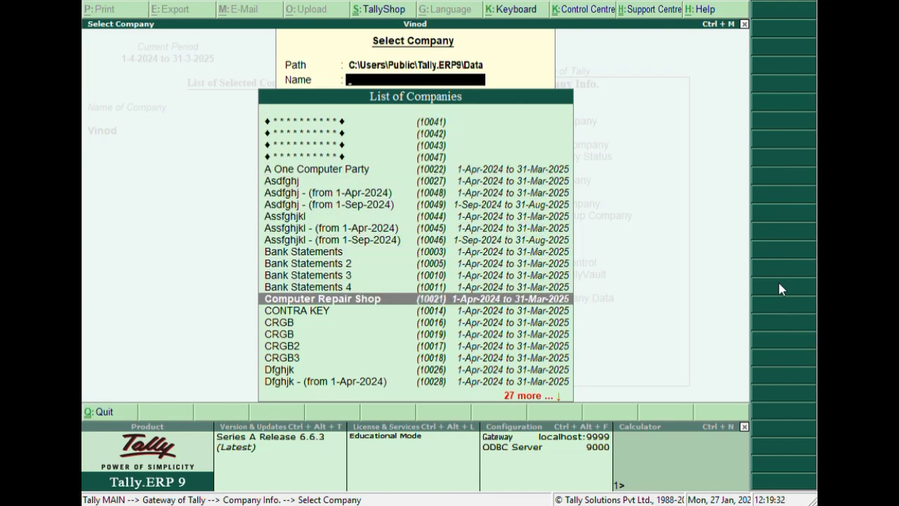
pyautogui.press('Return')
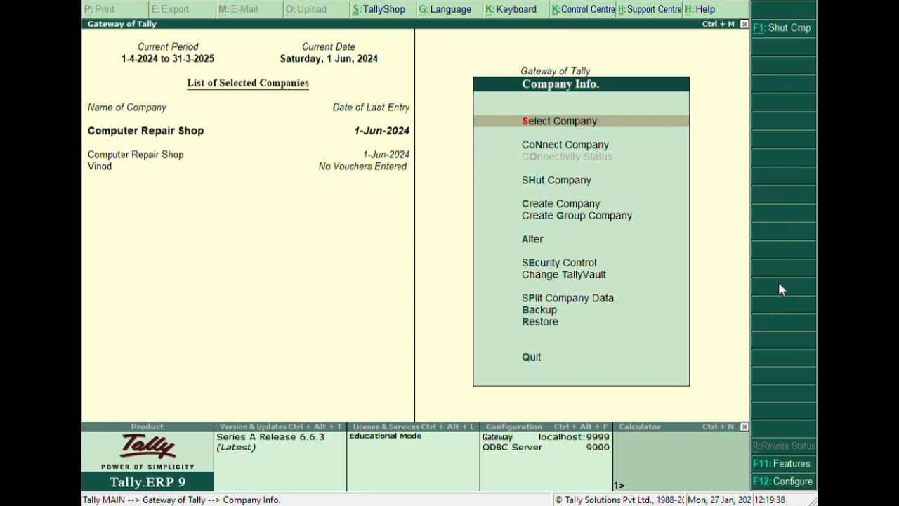
# Start a company backup, accepting C:\Users\Public\Tally.ERP9\Data as the source and d:/tally backup as the destination.
pyautogui.press('Down')
pyautogui.press('Down')
pyautogui.press('Down')
pyautogui.press('Down')
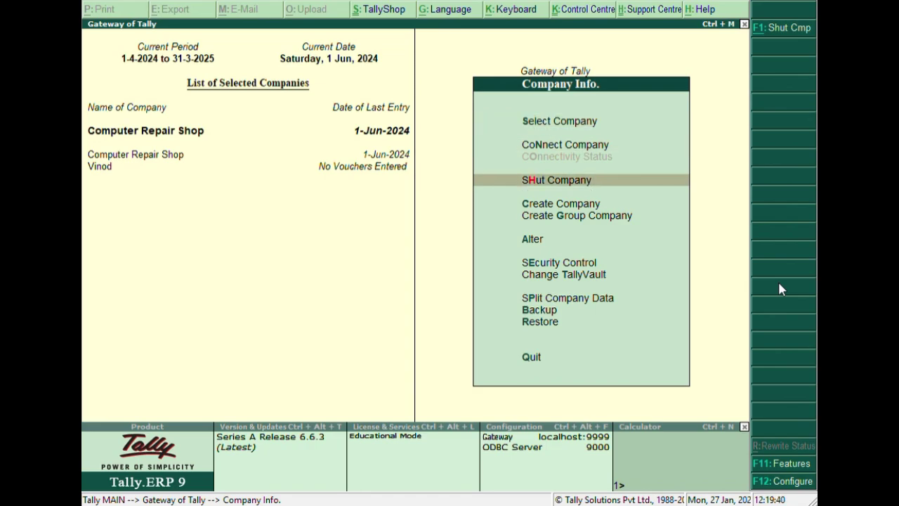
pyautogui.press('Down')
pyautogui.press('Down')
pyautogui.press('Down')
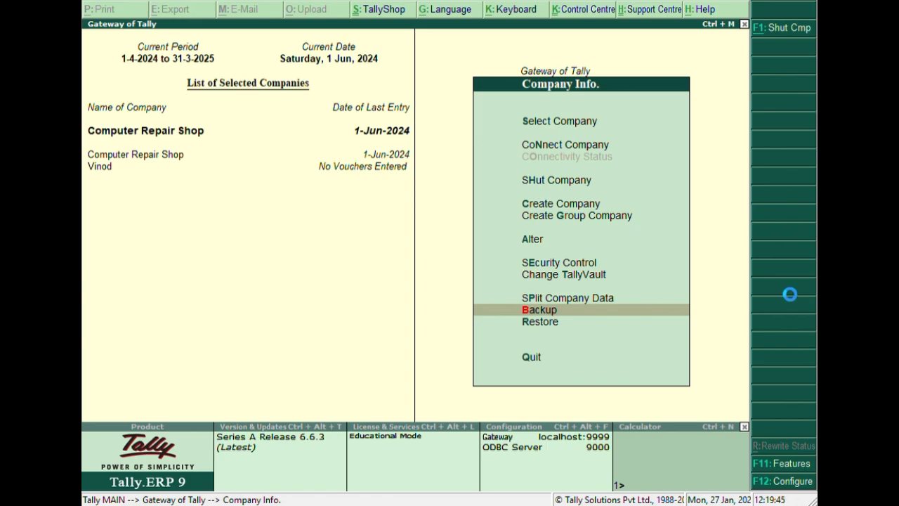
pyautogui.press('Return')
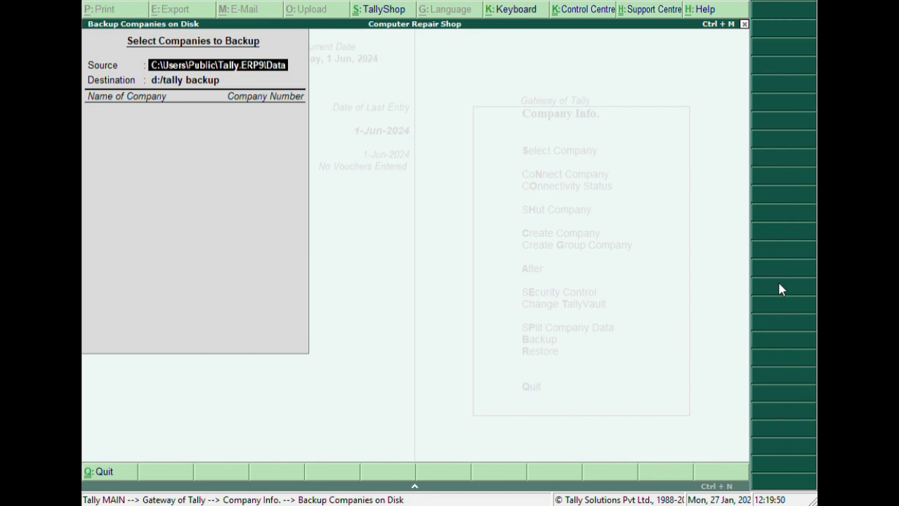
pyautogui.press('Return')
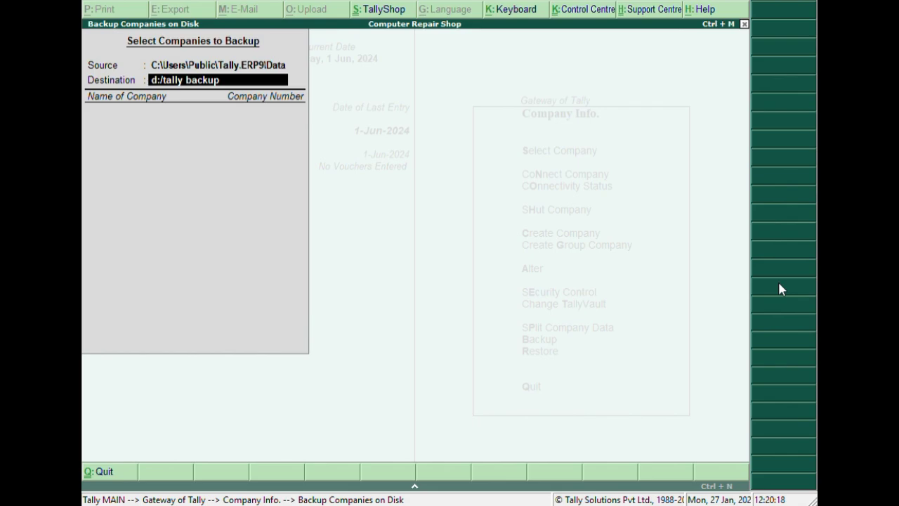
pyautogui.press('Return')
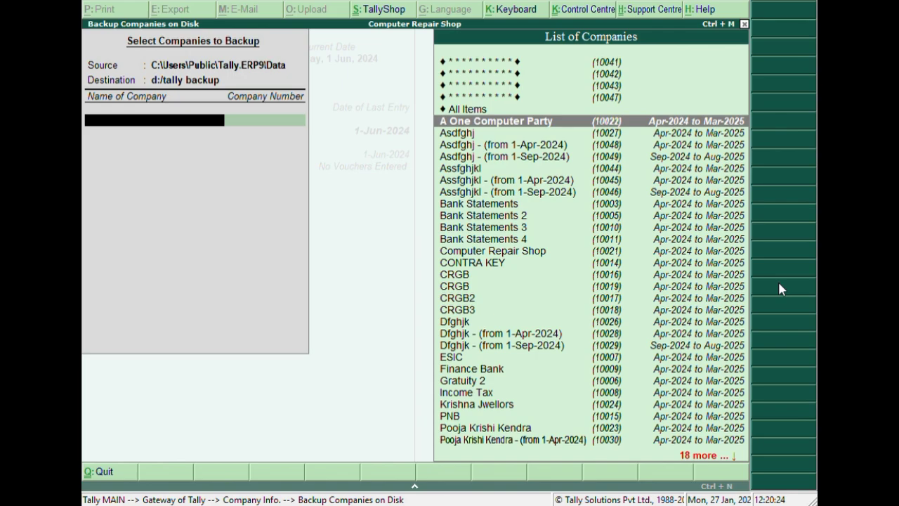
# Add Computer Repair Shop to the companies being backed up.
pyautogui.press('Down')
pyautogui.press('Down')
pyautogui.press('Down')
pyautogui.press('Down')
pyautogui.press('Down')
pyautogui.press('Down')
pyautogui.press('Down')
pyautogui.press('Down')
pyautogui.press('Down')
pyautogui.press('Down')
pyautogui.press('Down')
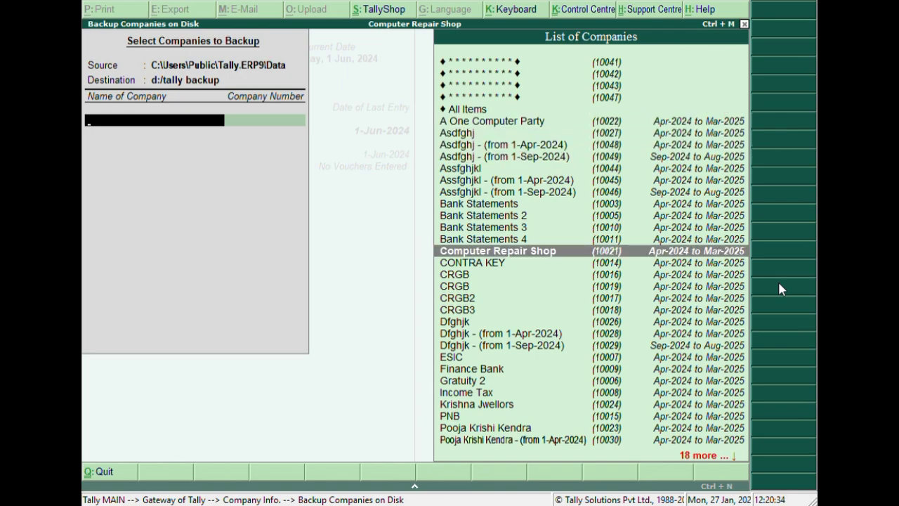
pyautogui.press('Return')
# Add Finance Bank to the backup selection as the second company.
pyautogui.press('Down')
pyautogui.press('Down')
pyautogui.press('Down')
pyautogui.press('Down')
pyautogui.press('Down')
pyautogui.press('Down')
pyautogui.press('Down')
pyautogui.press('Down')
pyautogui.press('Down')
pyautogui.press('Down')
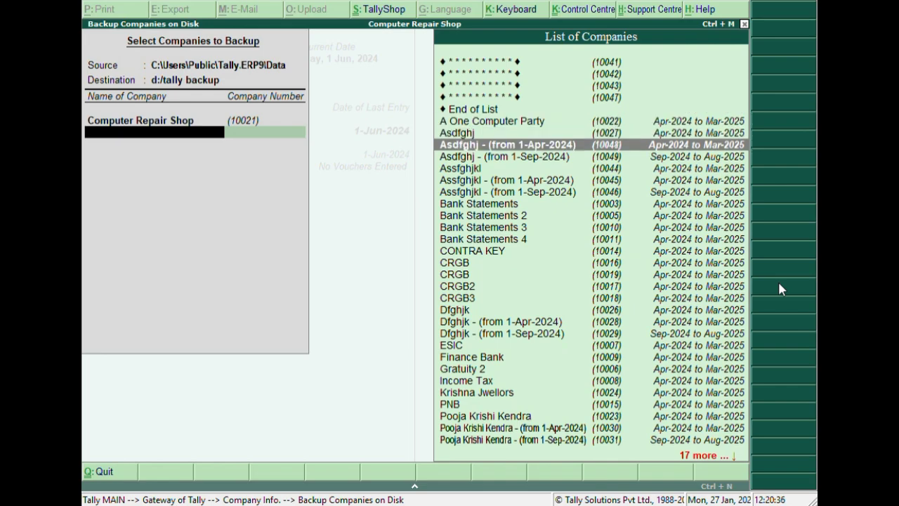
pyautogui.press('Down')
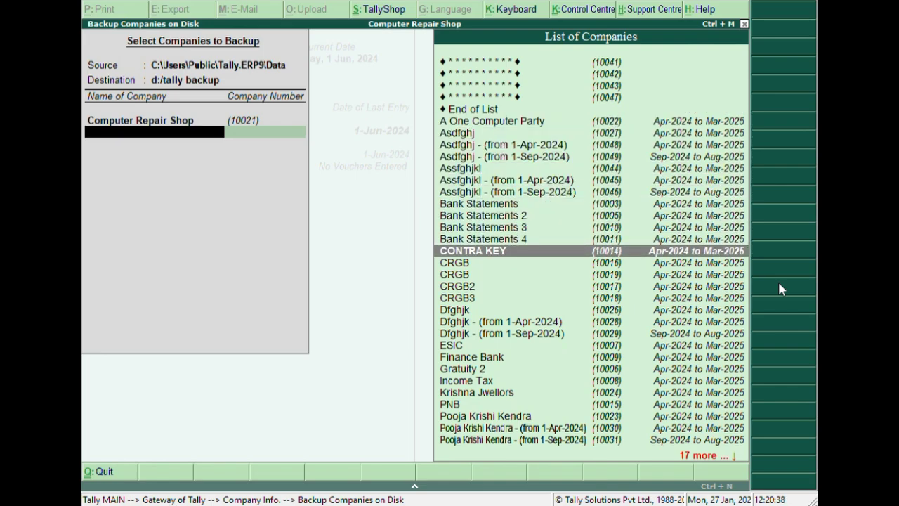
pyautogui.press('Down')
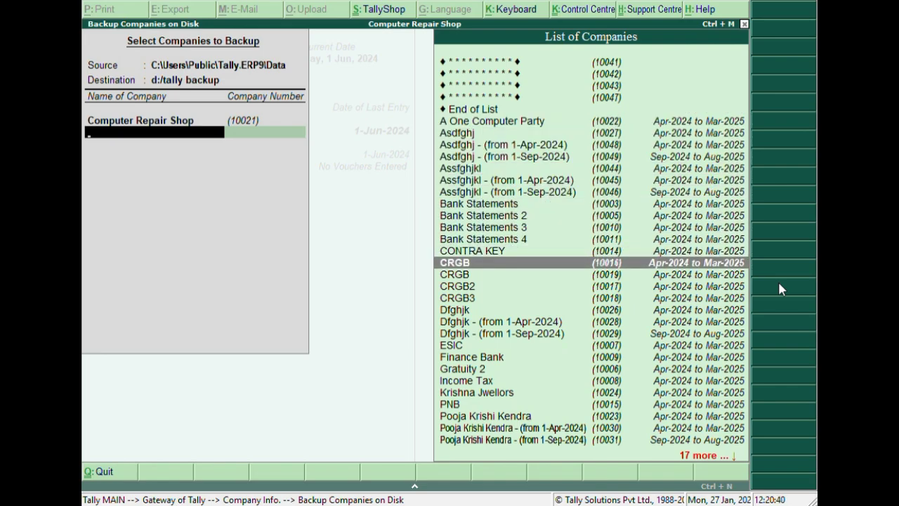
pyautogui.press('Down')
pyautogui.press('Down')
pyautogui.press('Down')
pyautogui.press('Down')
pyautogui.press('Down')
pyautogui.press('Down')
pyautogui.press('Down')
pyautogui.press('Down')
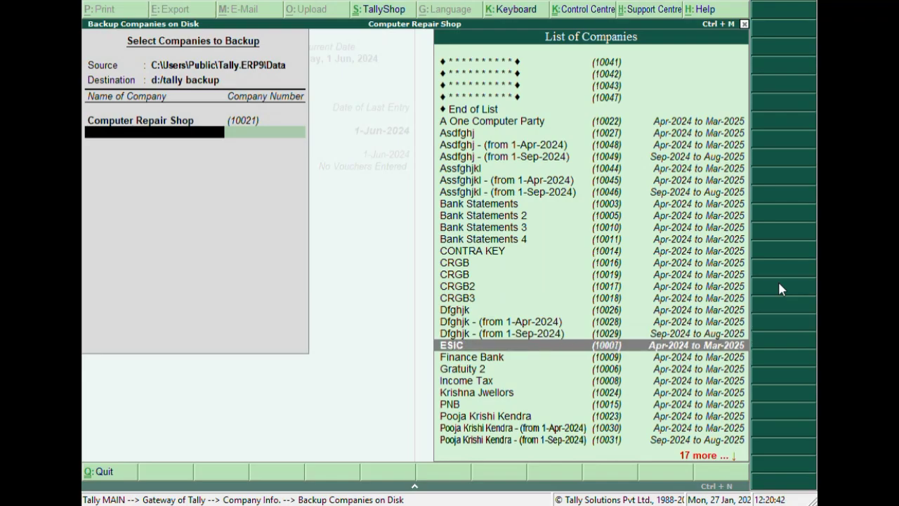
pyautogui.press('Return')
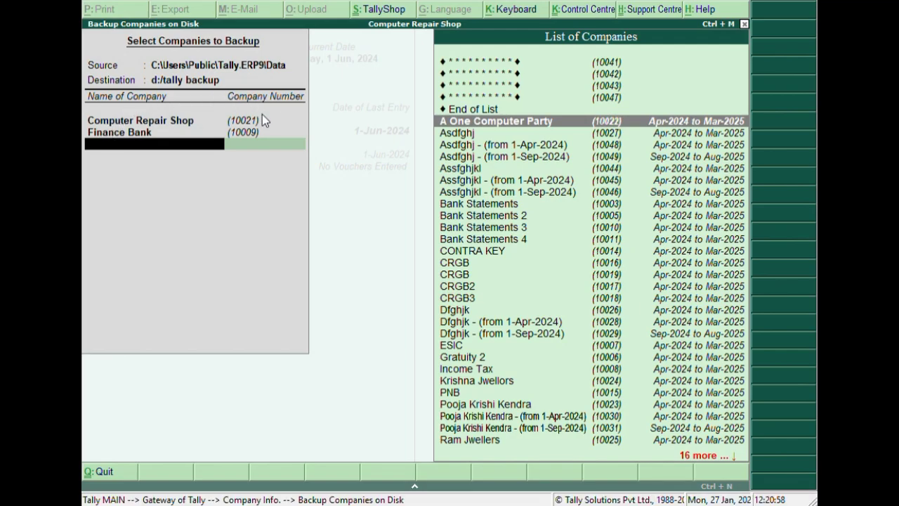
# Add Gratuity 2 to the backup selection as the third company.
pyautogui.press('Up')
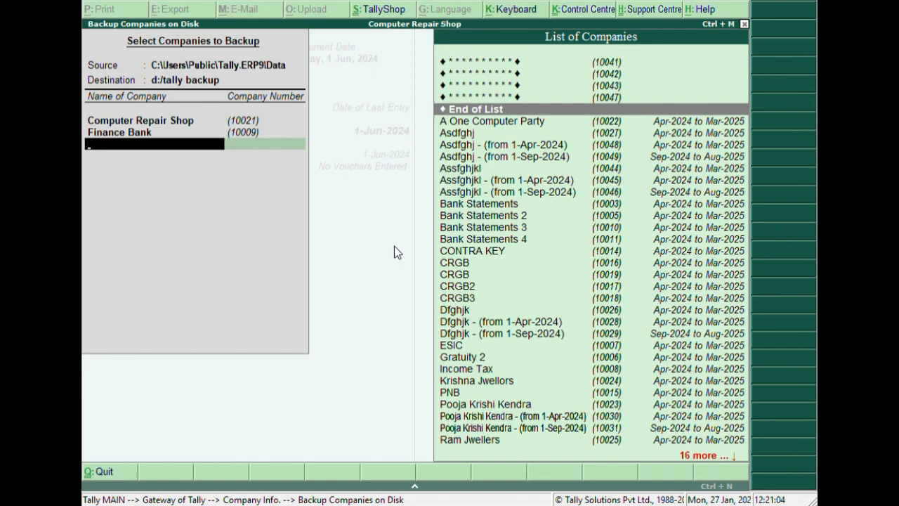
pyautogui.press('Down')
pyautogui.press('Down')
pyautogui.press('Down')
pyautogui.press('Down')
pyautogui.press('Down')
pyautogui.press('Down')
pyautogui.press('Down')
pyautogui.press('Down')
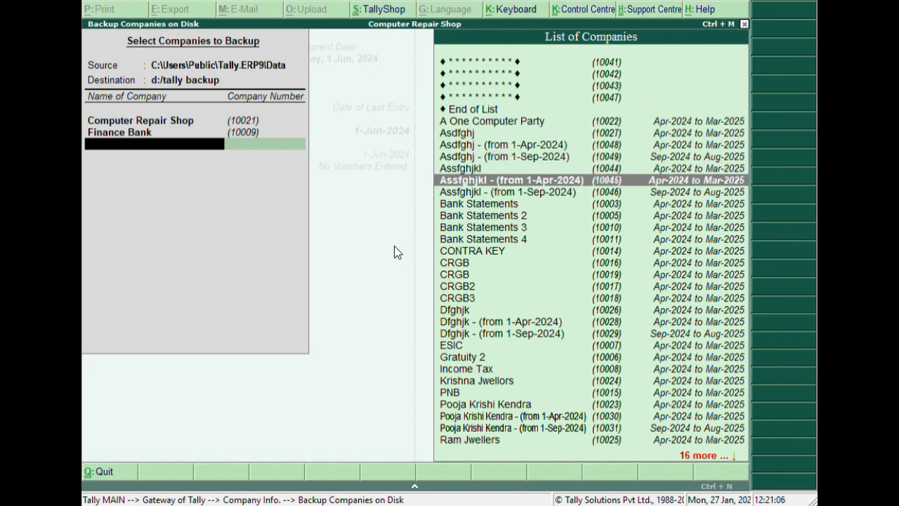
pyautogui.press('Down')
pyautogui.press('Down')
pyautogui.press('Down')
pyautogui.press('Down')
pyautogui.press('Down')
pyautogui.press('Down')
pyautogui.press('Down')
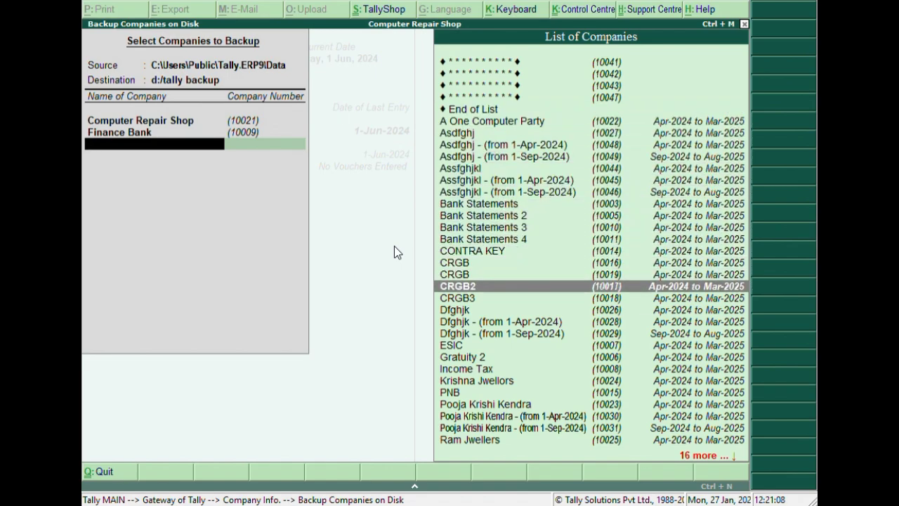
pyautogui.press('Down')
pyautogui.press('Down')
pyautogui.press('Down')
pyautogui.press('Down')
pyautogui.press('Down')
pyautogui.press('Down')
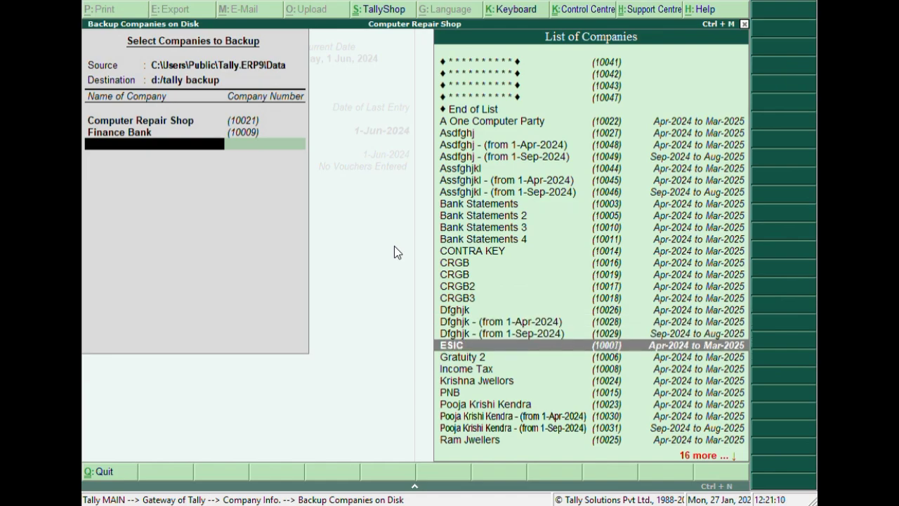
pyautogui.press('Return')
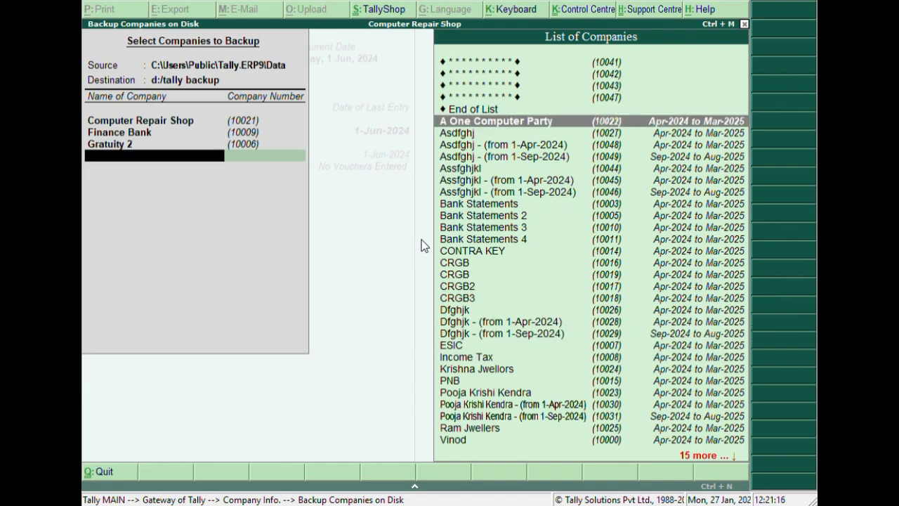
# End the list of companies and run the backup of the selected companies.
pyautogui.press('Up')
pyautogui.press('Return')
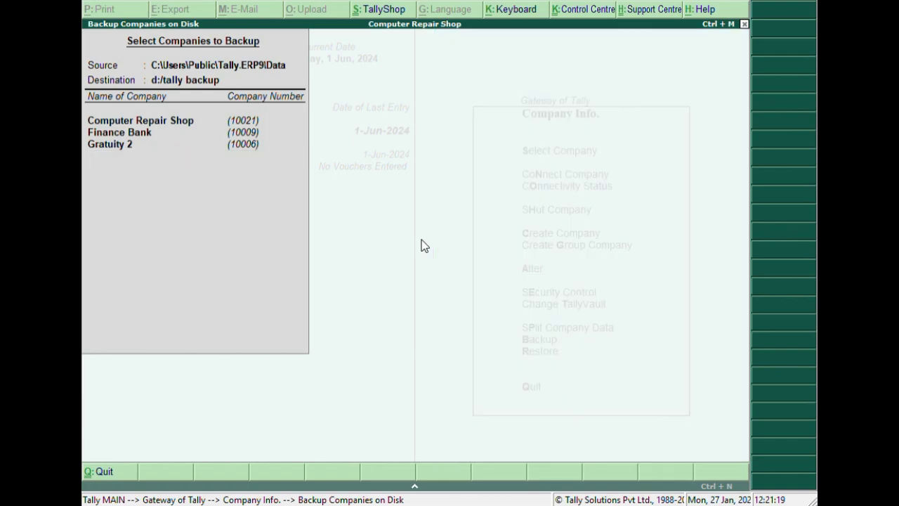
pyautogui.press('Return')
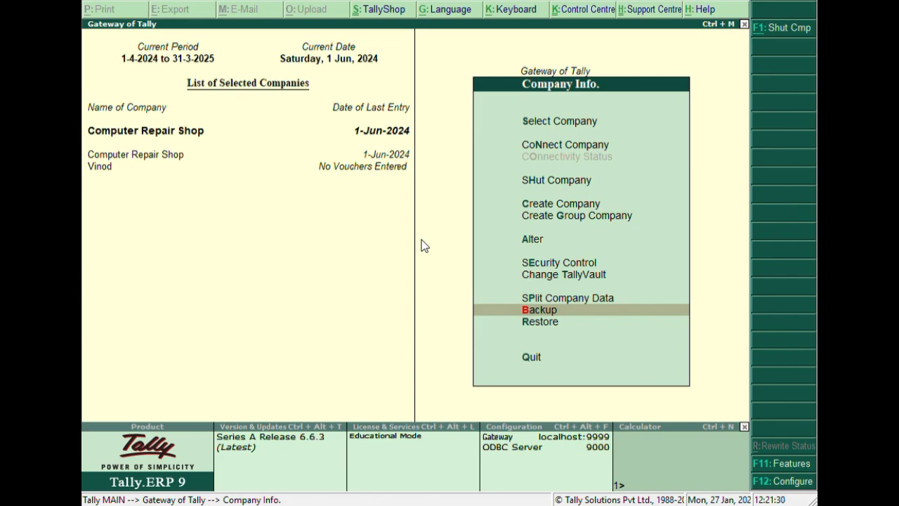
# Return to company selection and select Computer Repair Shop again as the active company.
pyautogui.press('Up')
pyautogui.press('Up')
pyautogui.press('Up')
pyautogui.press('Up')
pyautogui.press('Up')
pyautogui.press('Up')
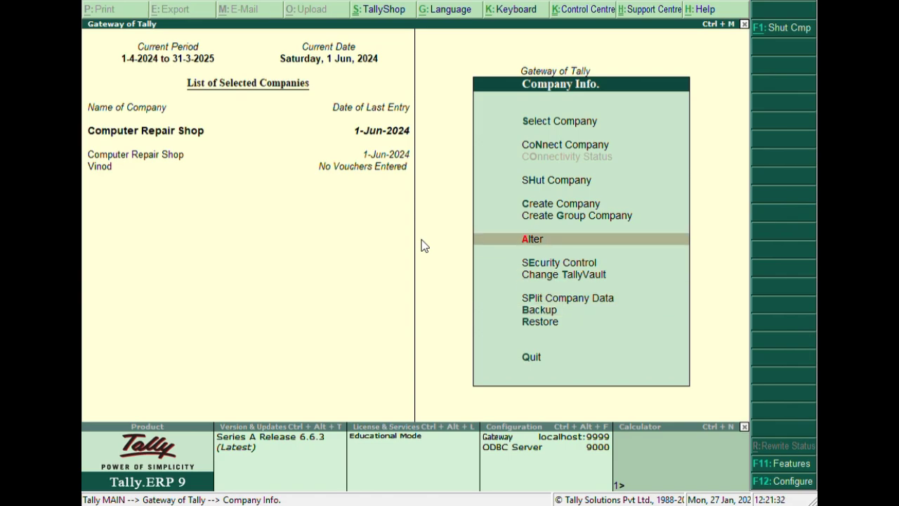
pyautogui.press('Up')
pyautogui.press('Up')
pyautogui.press('Up')
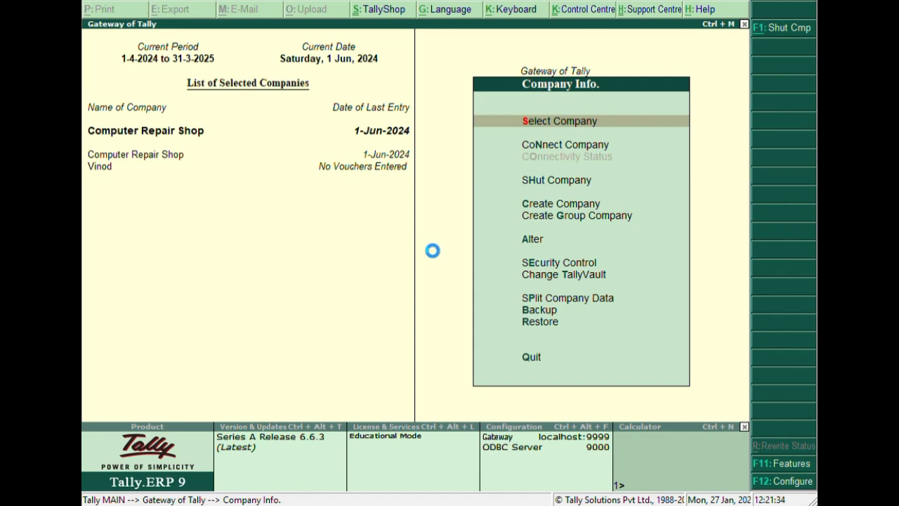
pyautogui.press('Return')
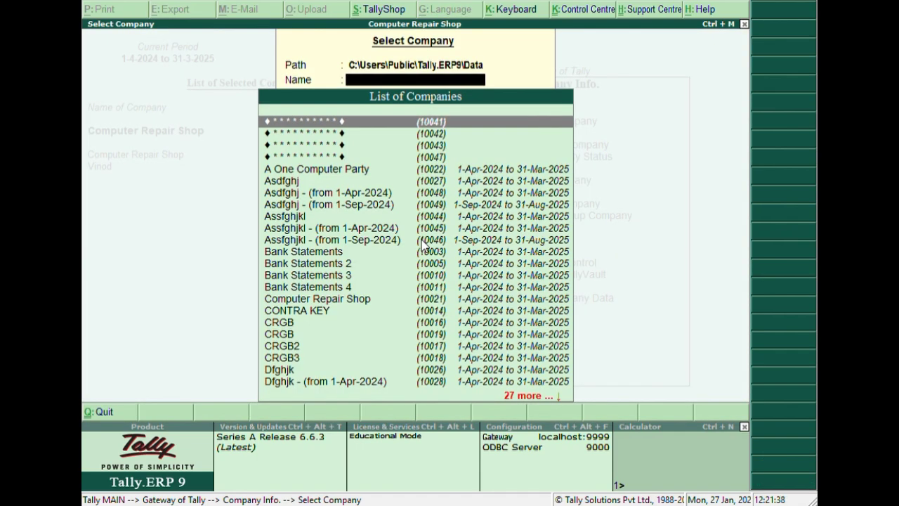
pyautogui.press('Down')
pyautogui.press('Down')
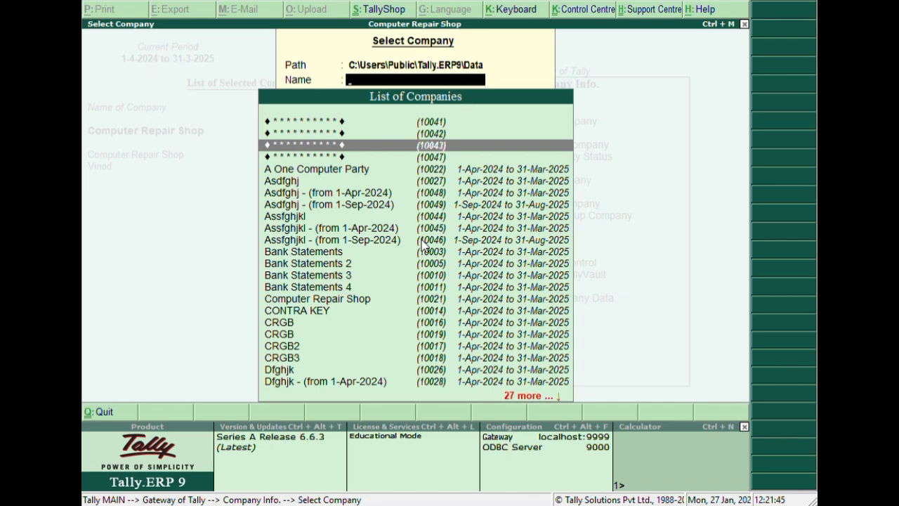
pyautogui.press('Down')
pyautogui.press('Down')
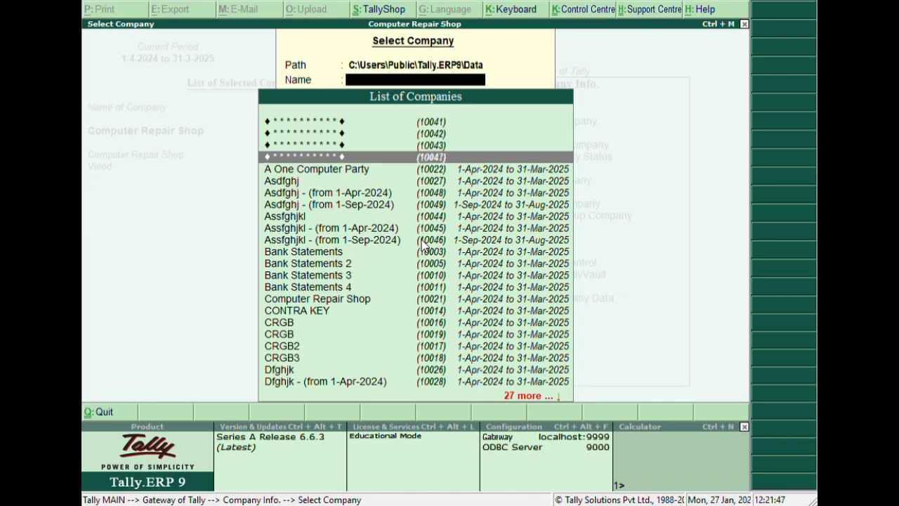
pyautogui.press('Down')
pyautogui.press('Down')
pyautogui.press('Down')
pyautogui.press('Down')
pyautogui.press('Down')
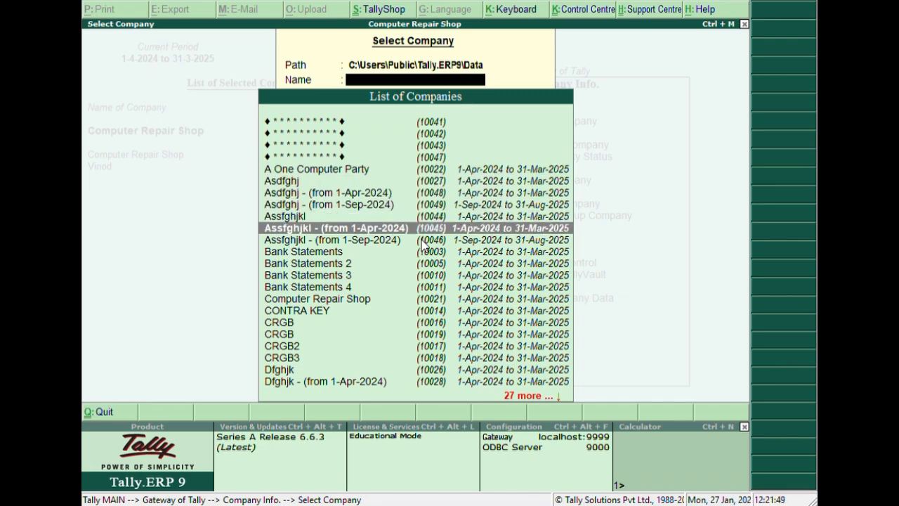
pyautogui.press('Down')
pyautogui.press('Down')
pyautogui.press('Down')
pyautogui.press('Down')
pyautogui.press('Down')
pyautogui.press('Down')
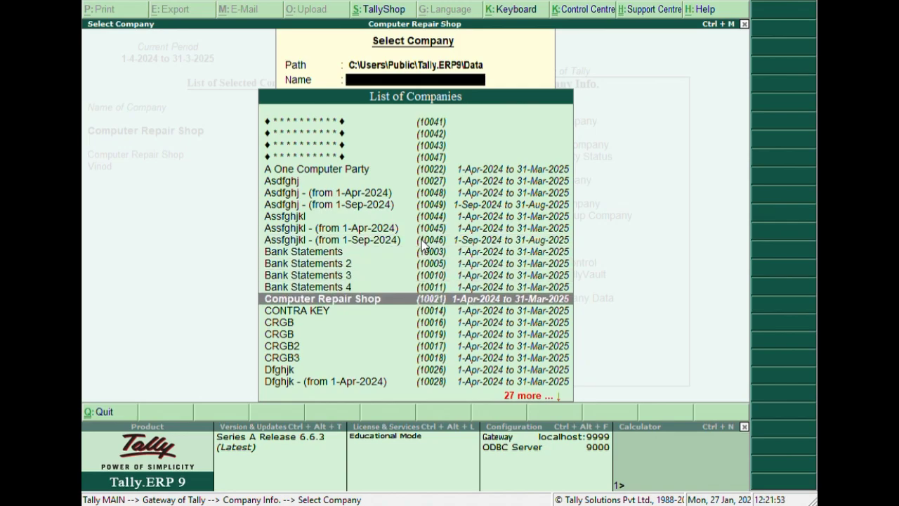
pyautogui.press('Return')
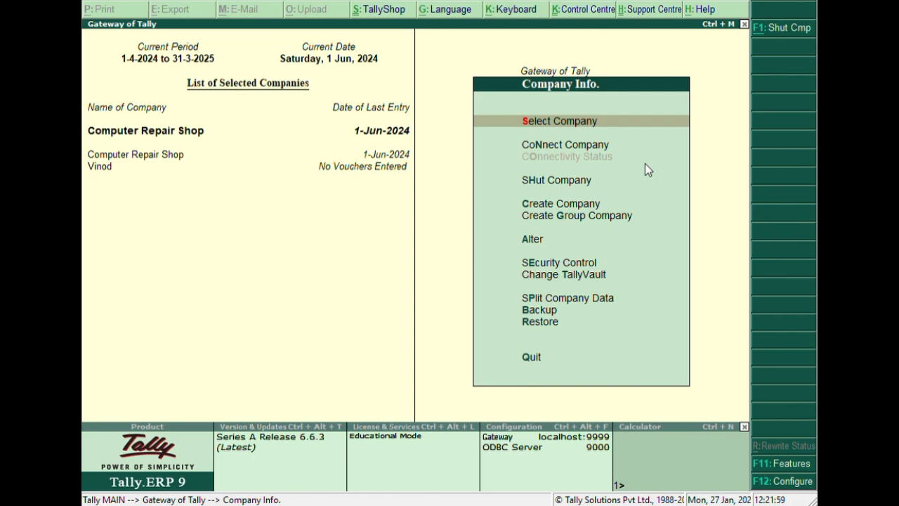
# Open the Computer Repair Shop company for alteration and delete it, confirming the deletion.
pyautogui.press('Down')
pyautogui.press('Down')
pyautogui.press('Down')
pyautogui.press('Down')
pyautogui.press('Down')
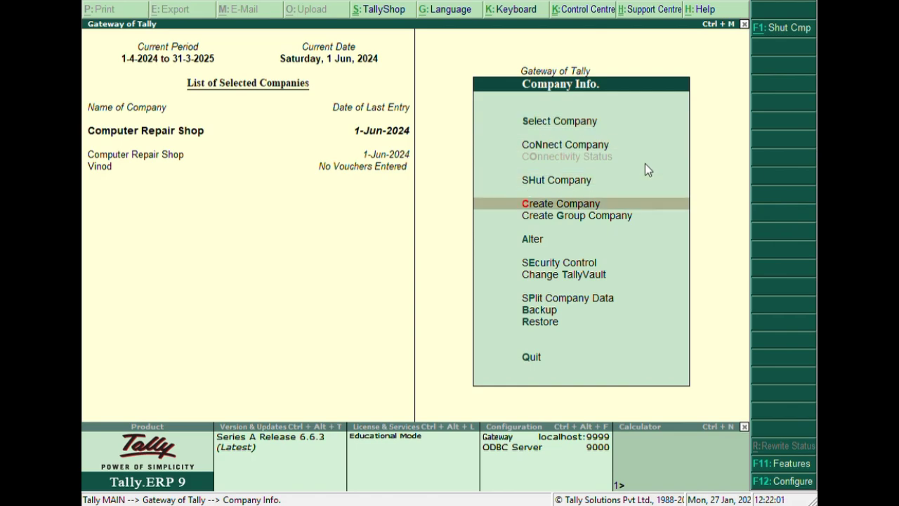
pyautogui.press('Return')
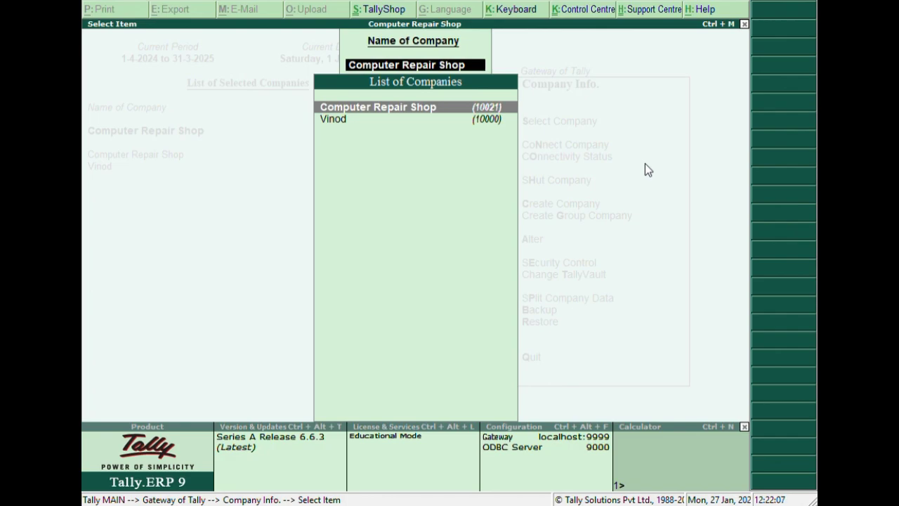
pyautogui.press('Return')
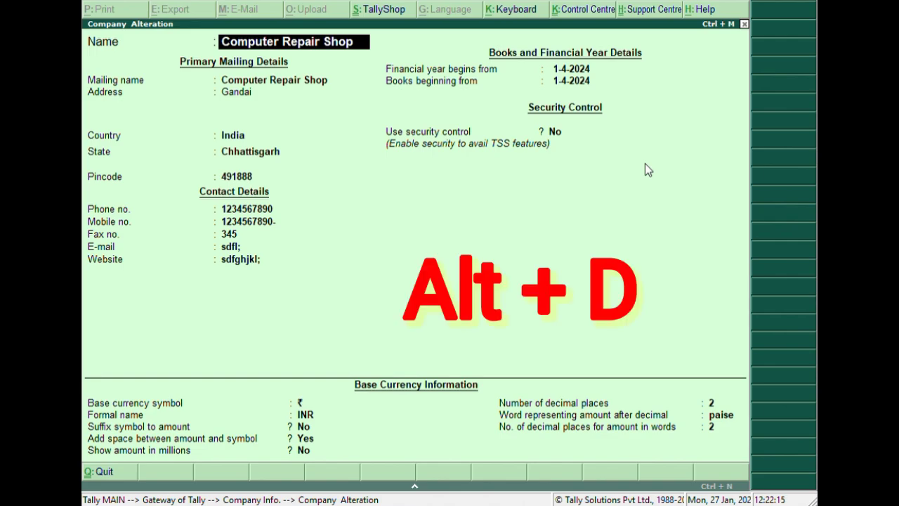
pyautogui.hotkey('alt', 'd')
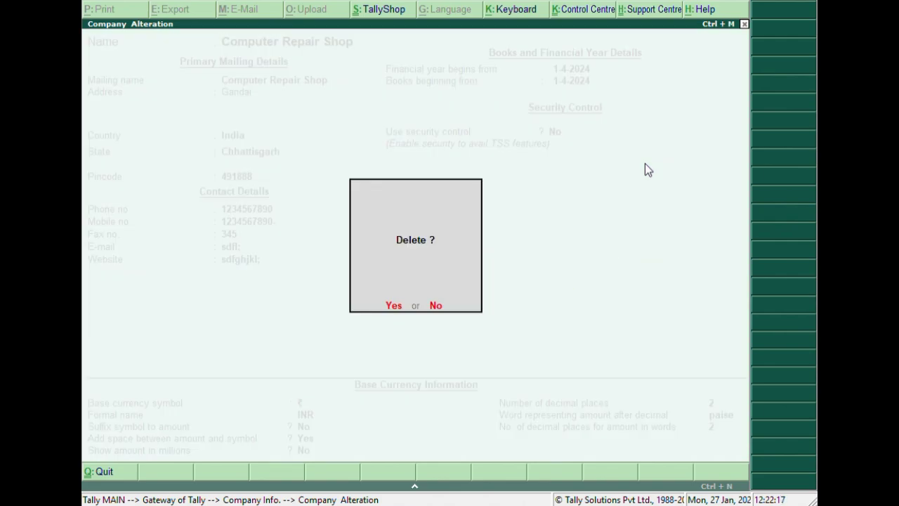
pyautogui.press('y')
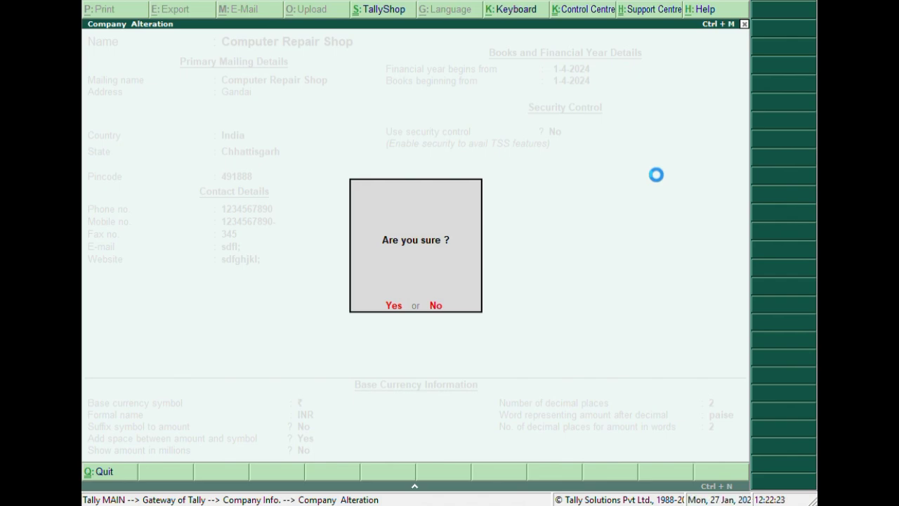
pyautogui.press('Return')
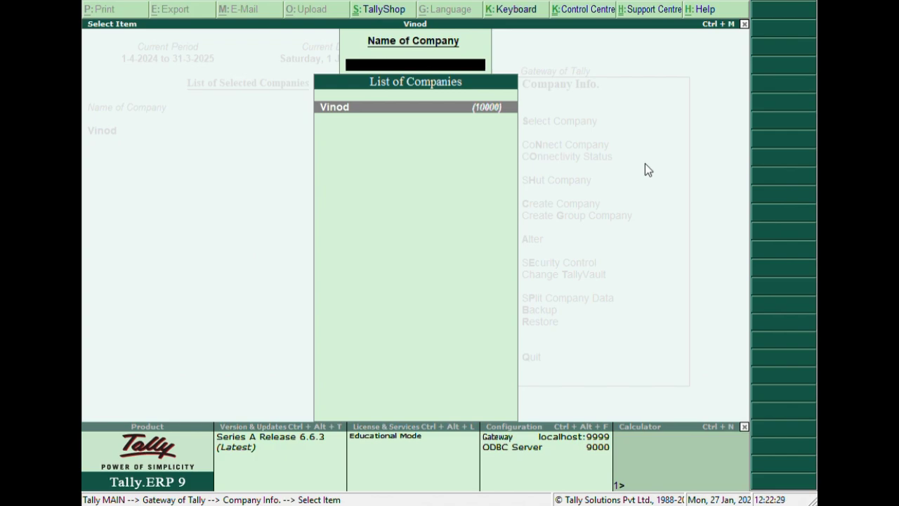
# Leave the list of companies for alteration and shut the remaining open company.
pyautogui.press('Return')
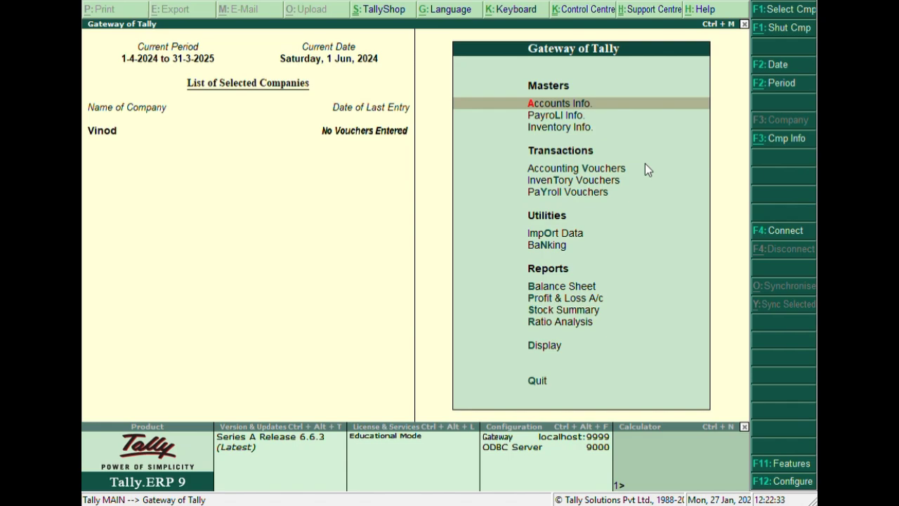
pyautogui.hotkey('alt', 'F1')
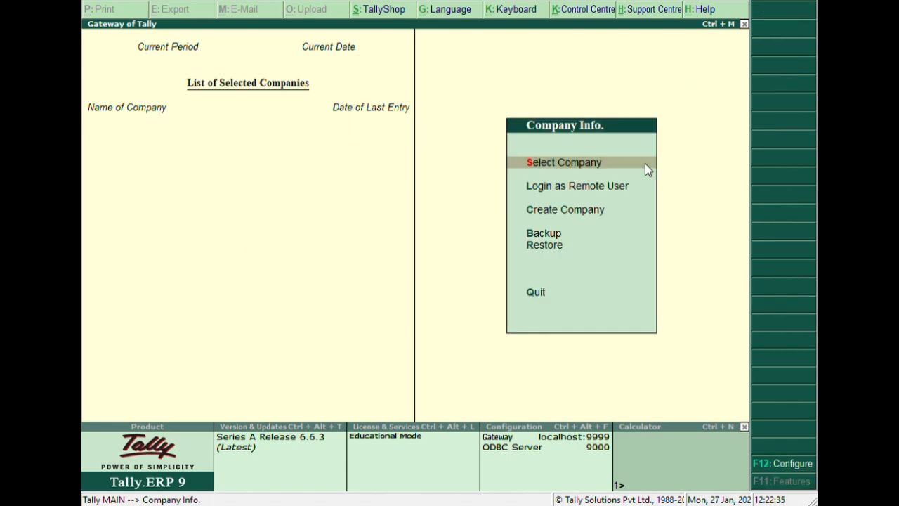
# Look through the list of selectable companies for Computer Repair Shop, then return to the company information menu.
pyautogui.press('Return')
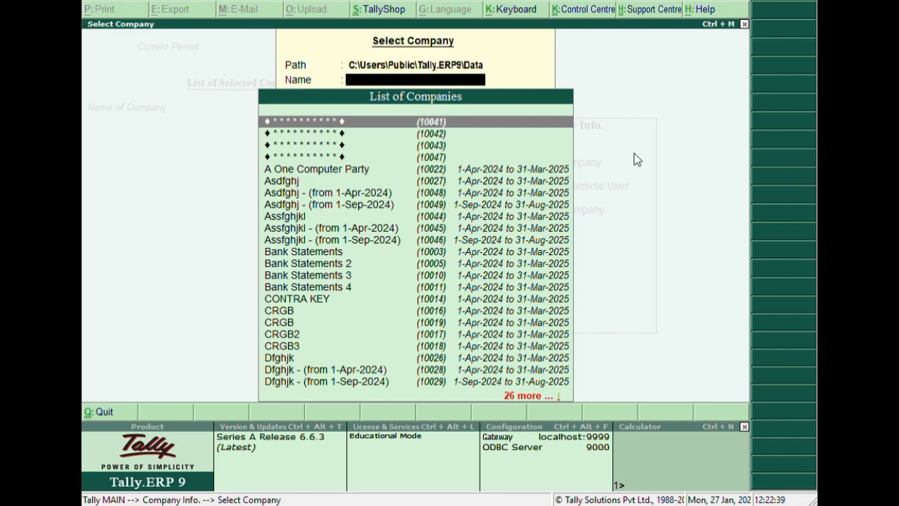
pyautogui.press('Down')
pyautogui.press('Down')
pyautogui.press('Down')
pyautogui.press('Down')
pyautogui.press('Down')
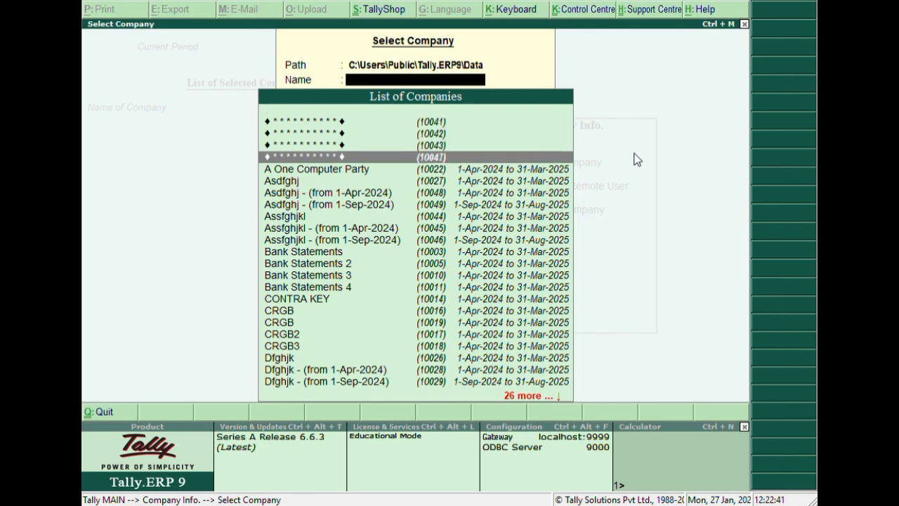
pyautogui.press('Down')
pyautogui.press('Down')
pyautogui.press('Down')
pyautogui.press('Down')
pyautogui.press('Down')
pyautogui.press('Down')
pyautogui.press('Down')
pyautogui.press('Down')
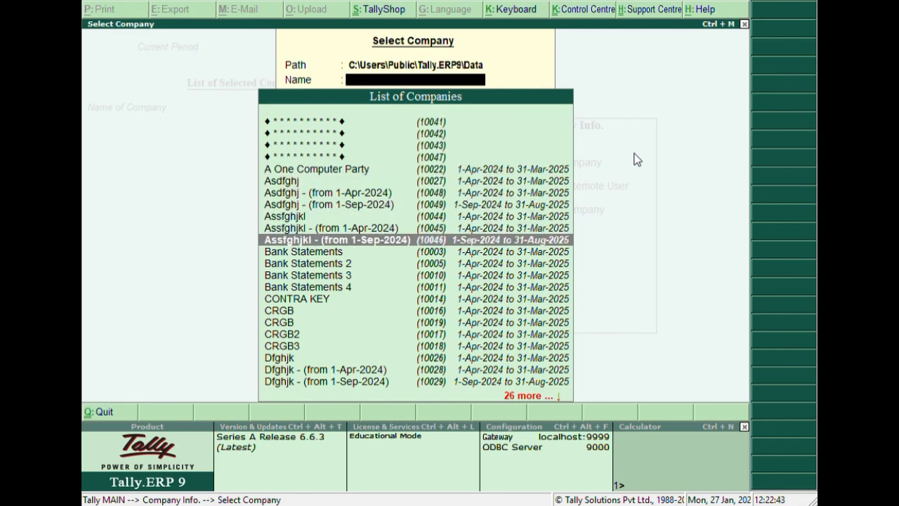
pyautogui.press('Down')
pyautogui.press('Down')
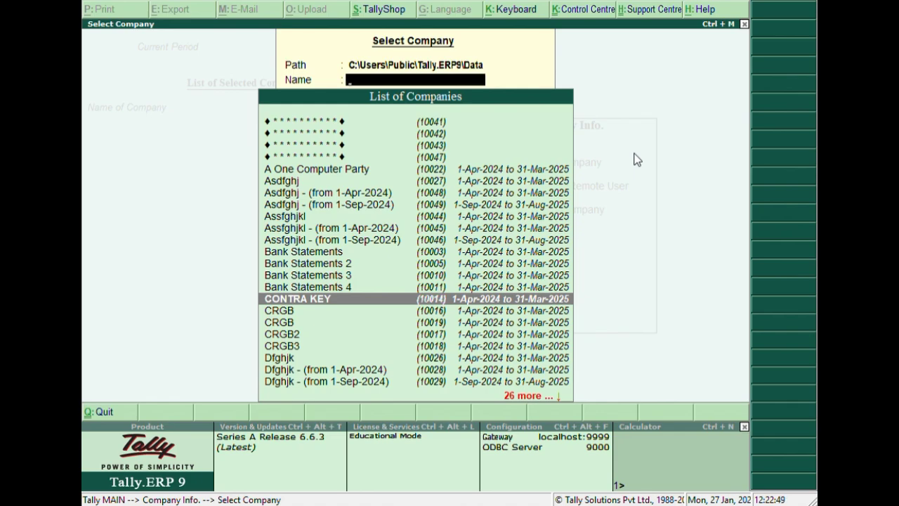
pyautogui.press('Escape')
pyautogui.press('Escape')
pyautogui.press('Escape')
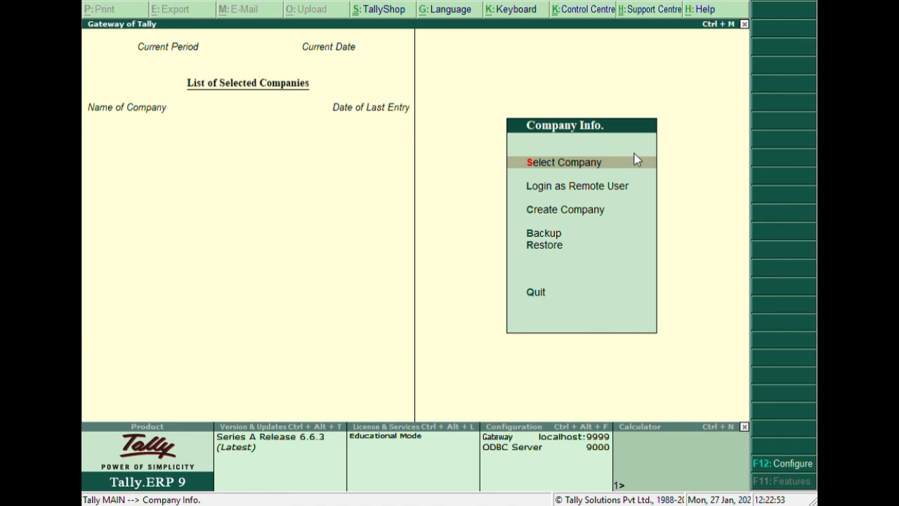
# Start a company restore with destination C:\Users\Public\Tally.ERP9\Data and source d:/tally backup.
pyautogui.press('Down')
pyautogui.press('Down')
pyautogui.press('Down')
pyautogui.press('Down')
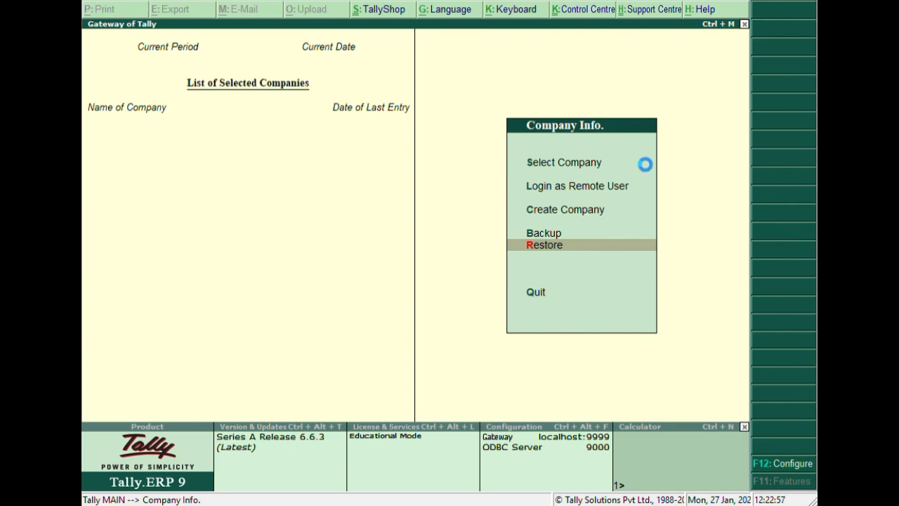
pyautogui.press('Return')
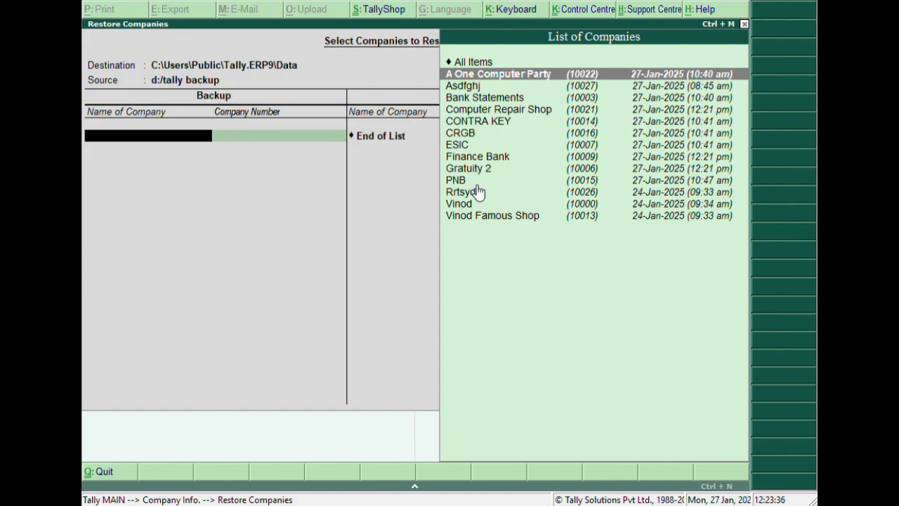
# Choose Computer Repair Shop as the only company to restore, end the list and accept the restore.
pyautogui.press('Down')
pyautogui.press('Down')
pyautogui.press('Down')
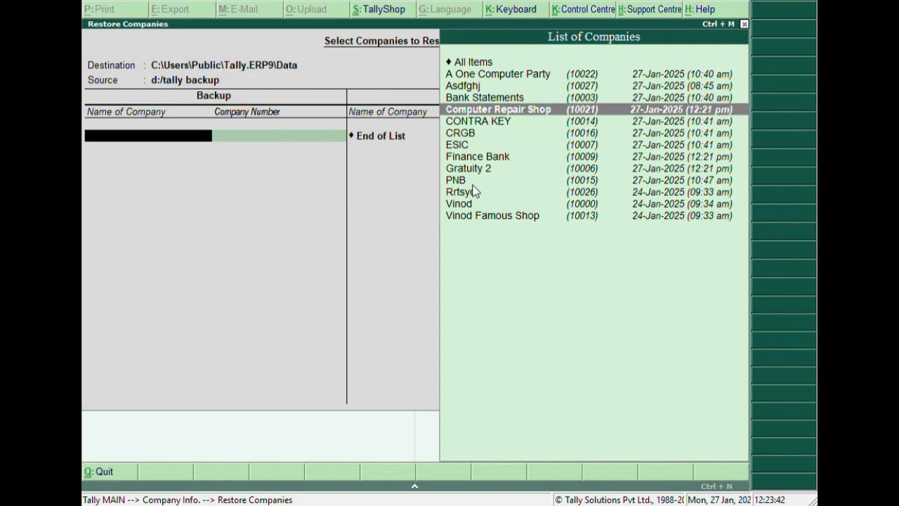
pyautogui.press('Return')
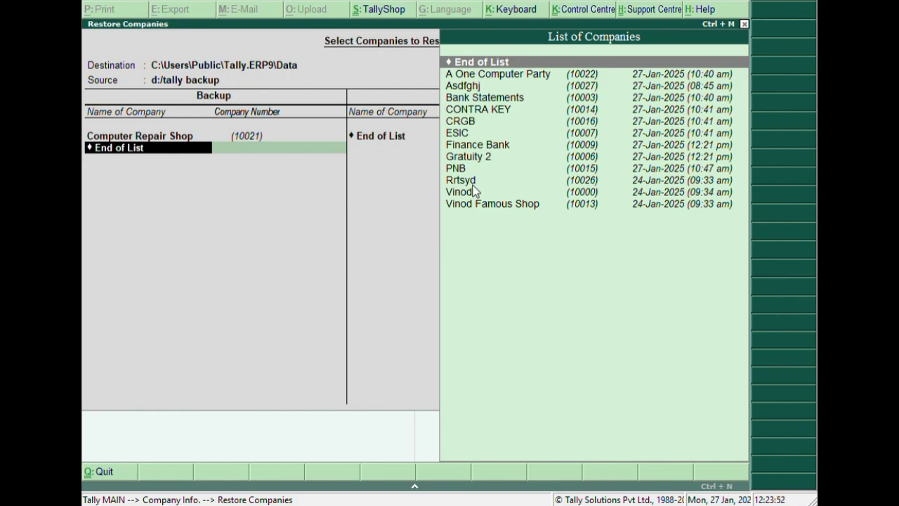
pyautogui.press('Return')
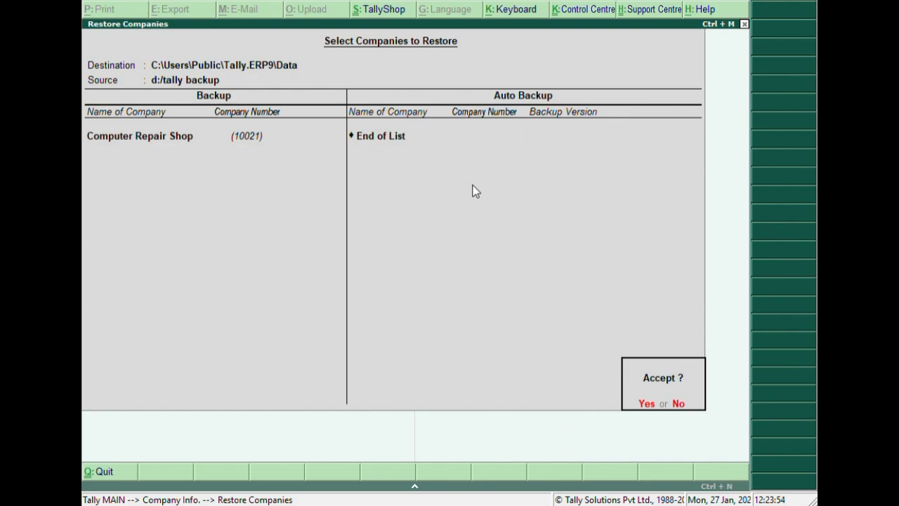
pyautogui.press('Return')
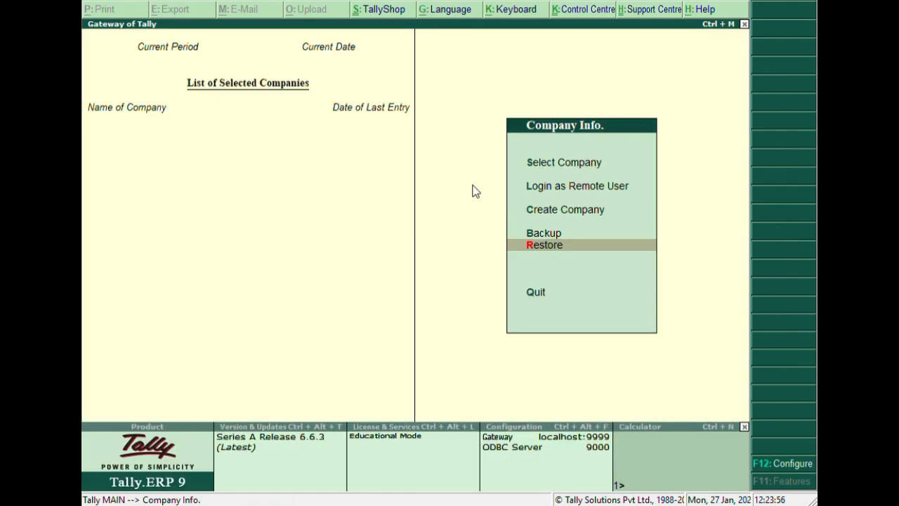
# Select the restored Computer Repair Shop from the list of companies and open it as the active company.
pyautogui.press('Up')
pyautogui.press('Up')
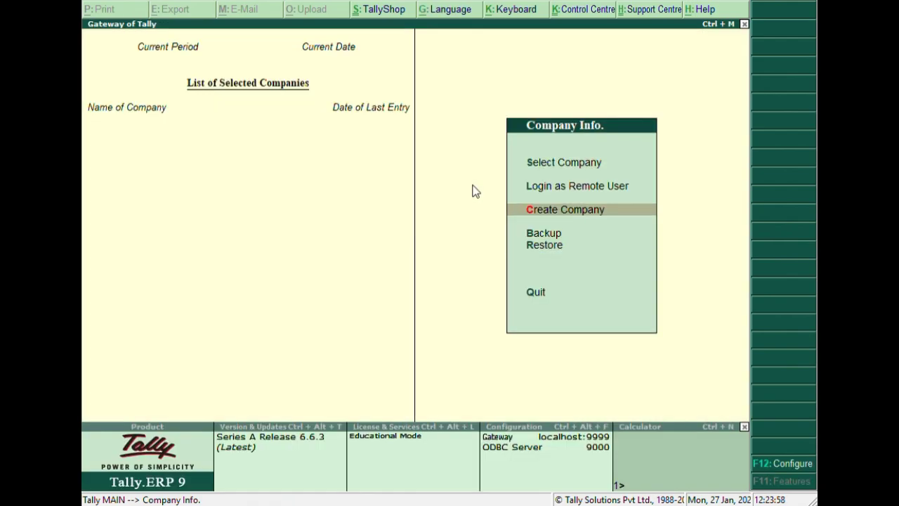
pyautogui.press('Down')
pyautogui.press('Up')
pyautogui.press('Up')
pyautogui.press('Up')
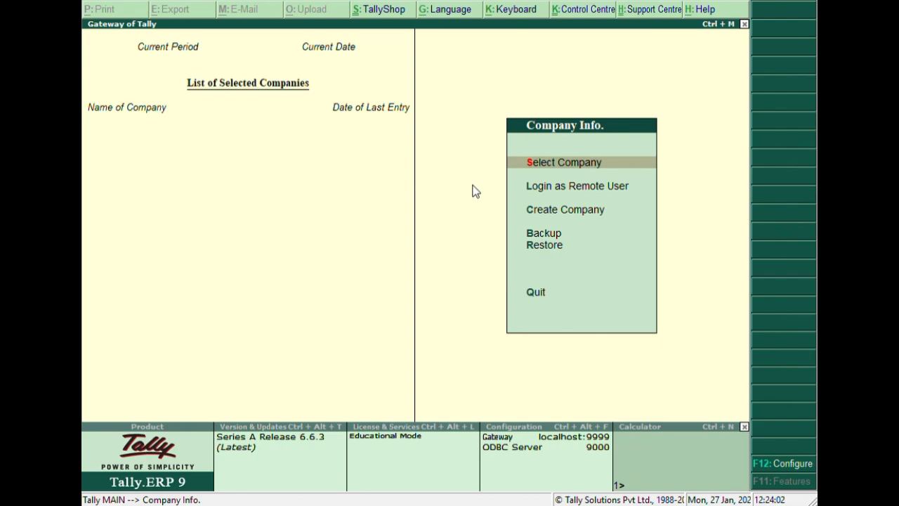
pyautogui.press('Return')
pyautogui.press('Down')
pyautogui.press('Down')
pyautogui.press('Down')
pyautogui.press('Down')
pyautogui.press('Down')
pyautogui.press('Down')
pyautogui.press('Down')
pyautogui.press('Down')
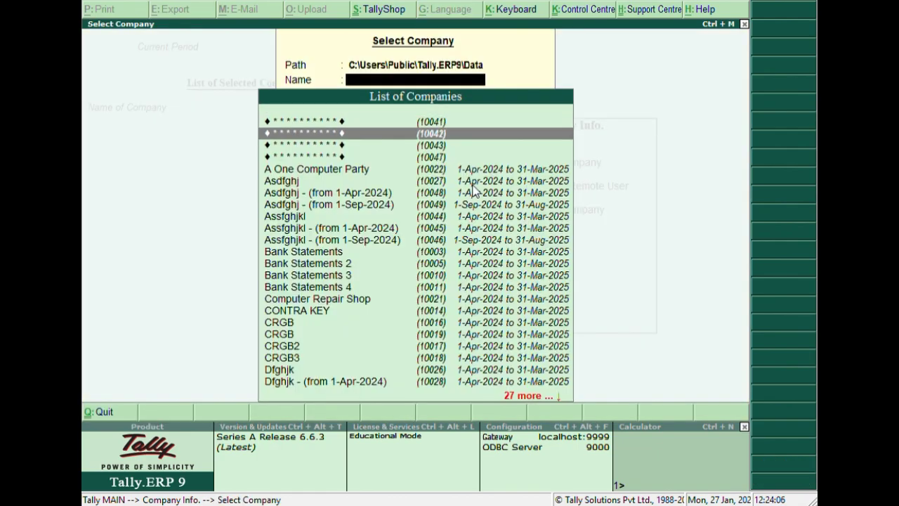
pyautogui.press('Down')
pyautogui.press('Down')
pyautogui.press('Down')
pyautogui.press('Down')
pyautogui.press('Down')
pyautogui.press('Down')
pyautogui.press('Down')
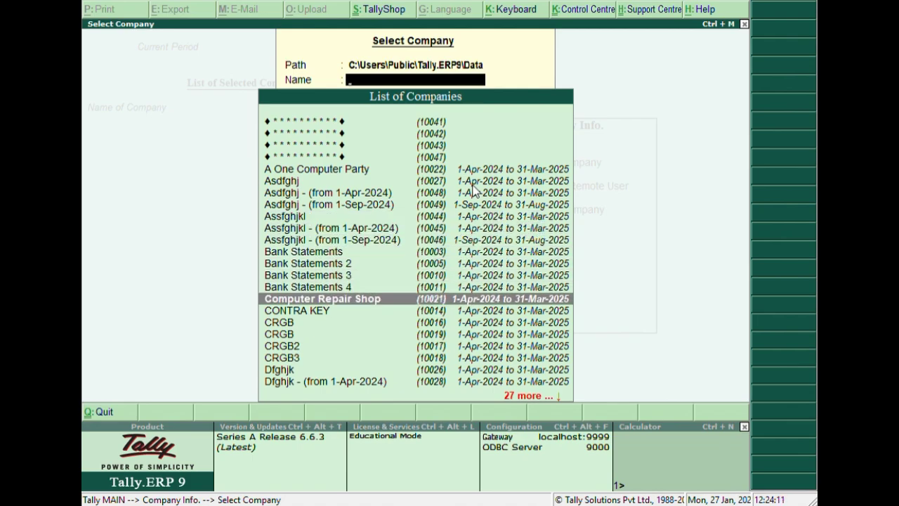
pyautogui.press('Return')
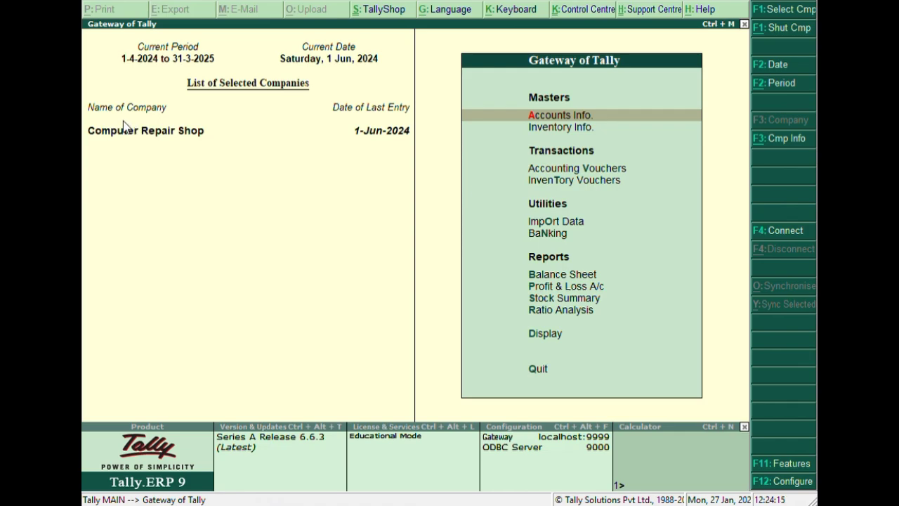